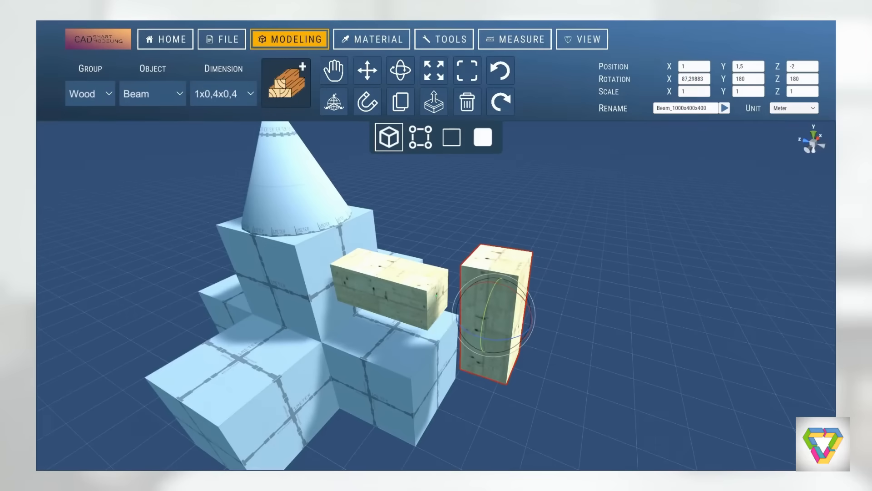
{"action": "type", "text": "90"}
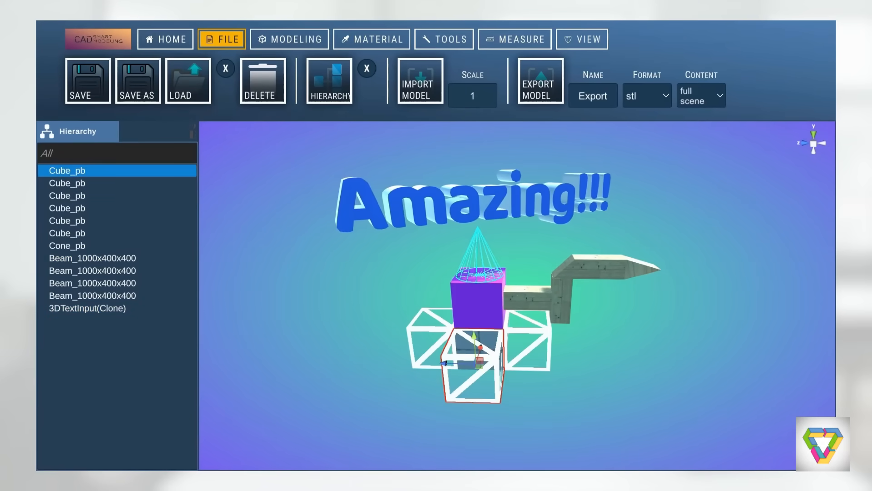
Select Cone_pb in the Hierarchy so it becomes the active object for moving
{"action": "key", "text": "Down"}
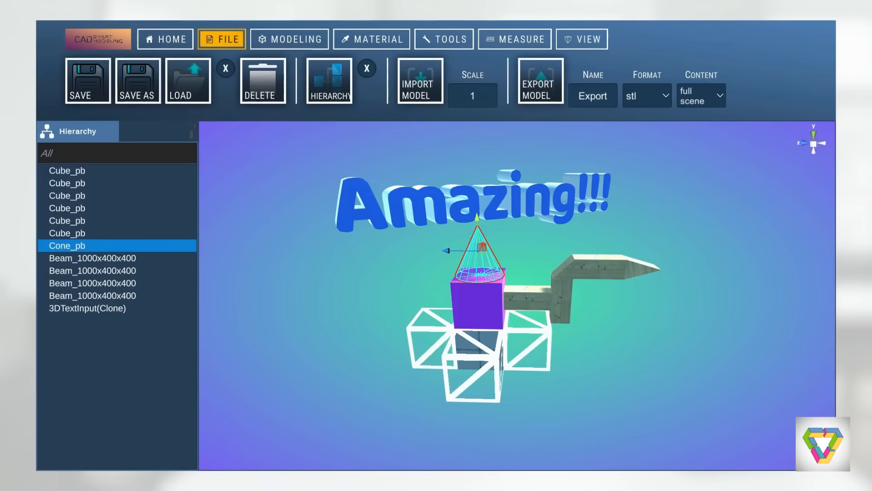